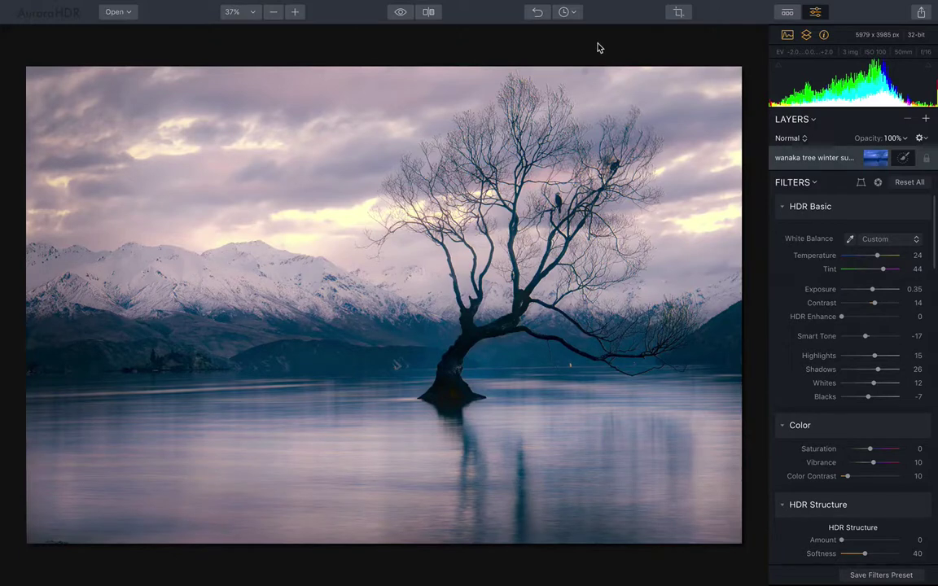
- Undo recent edits, reviewing the History list, until the vignette is removed
click(536, 13)
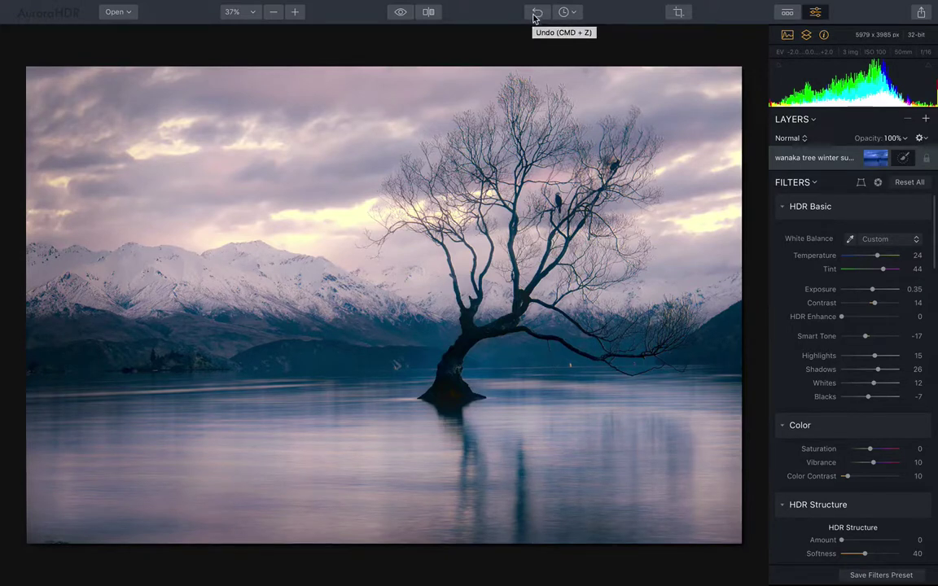
click(567, 15)
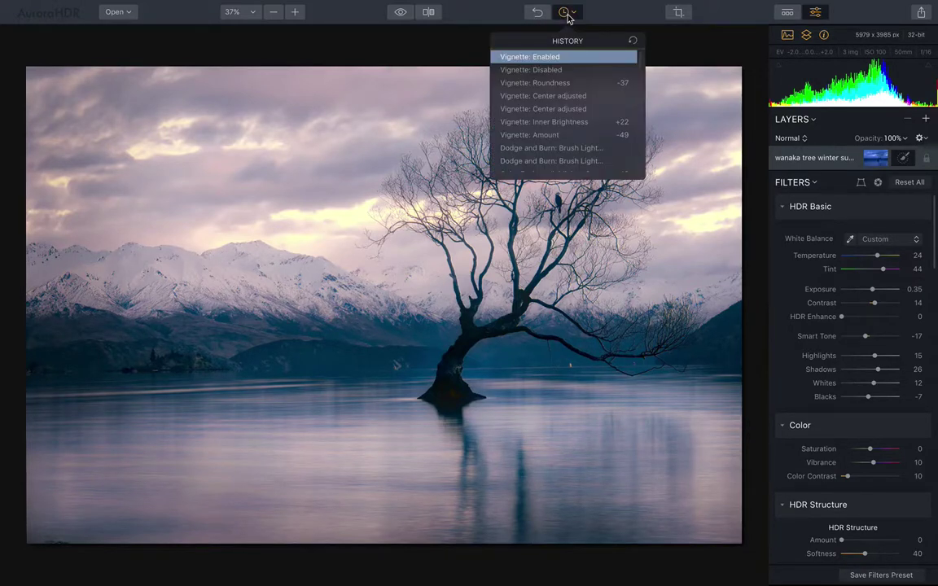
scroll(558, 114, down, 8)
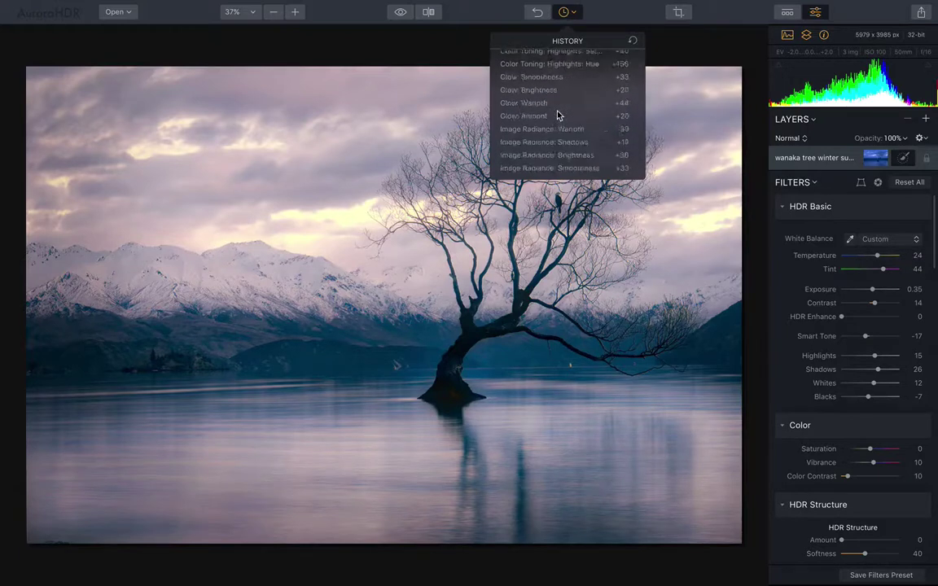
scroll(559, 116, up, 10)
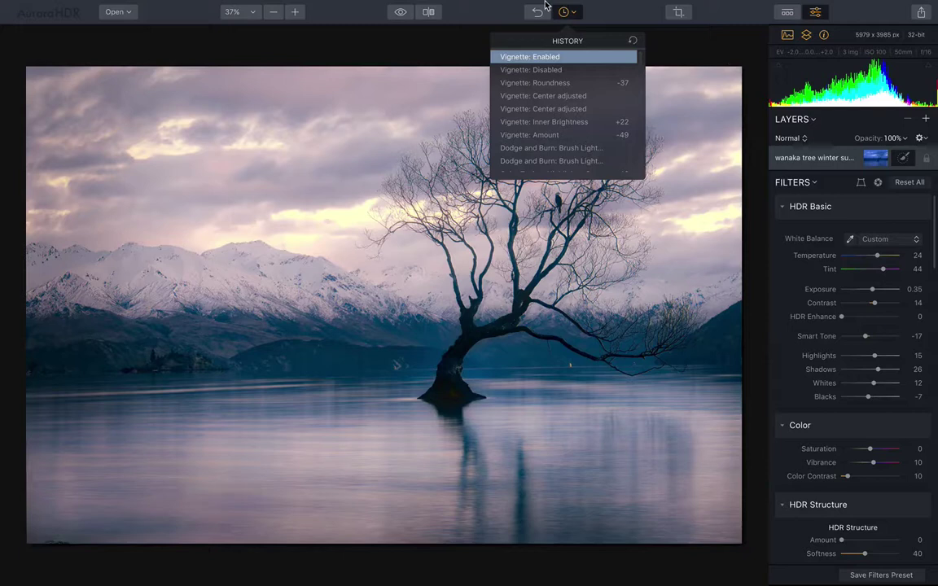
key(ctrl+z)
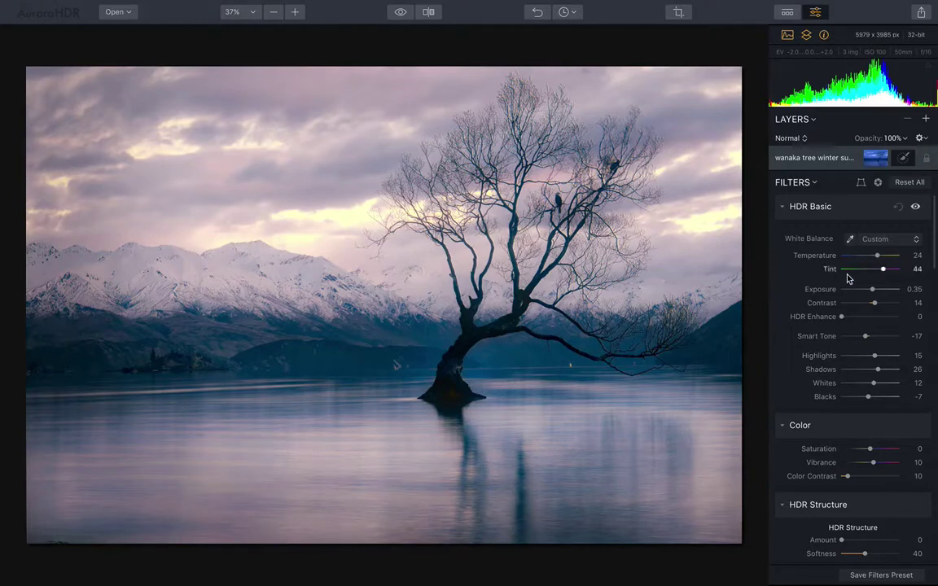
- Preview higher HDR Basic Contrast values, then settle Contrast at 18
scroll(847, 280, down, 1)
scroll(848, 282, down, 1)
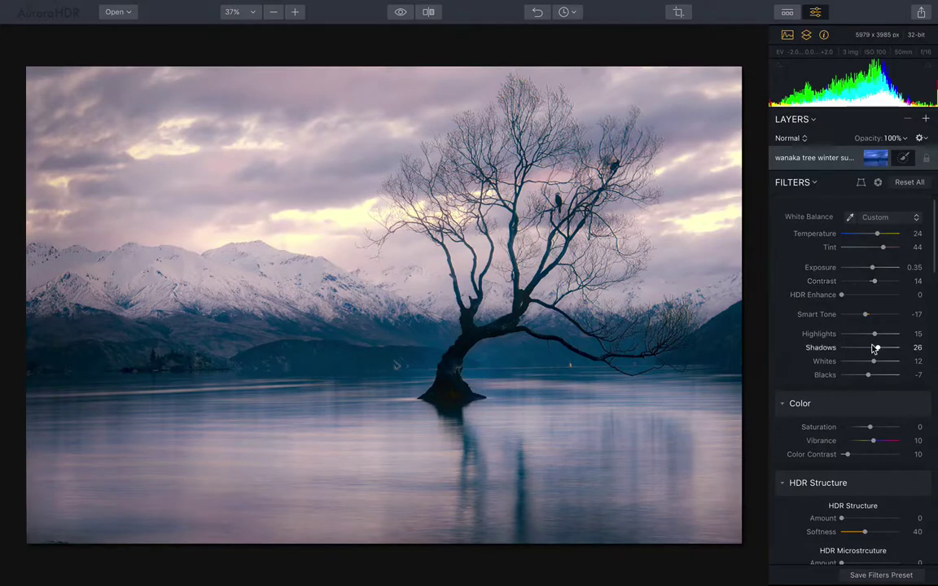
scroll(874, 348, down, 1)
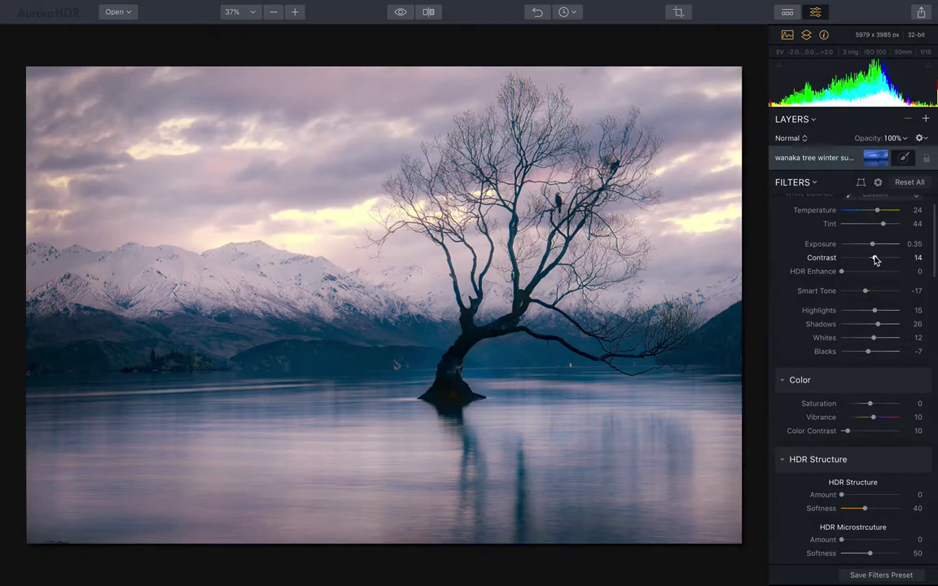
mouse_move(875, 259)
mouse_down()
mouse_move(929, 259)
mouse_move(873, 261)
mouse_up()
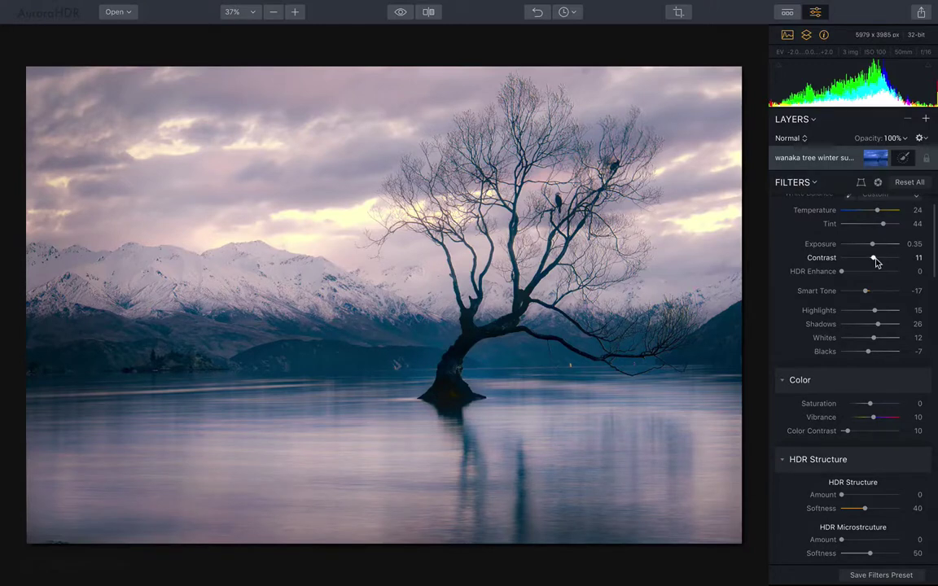
drag(874, 258, 872, 261)
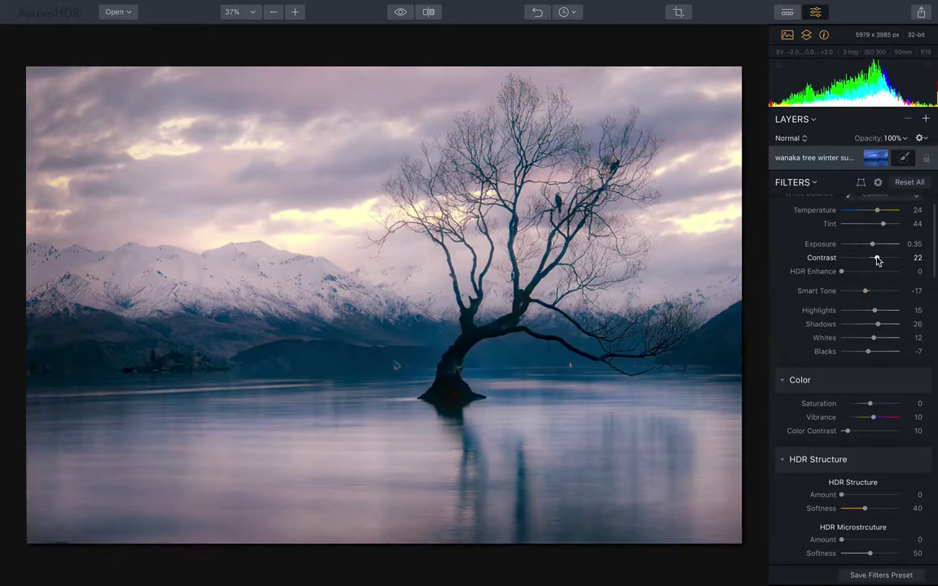
drag(876, 258, 875, 259)
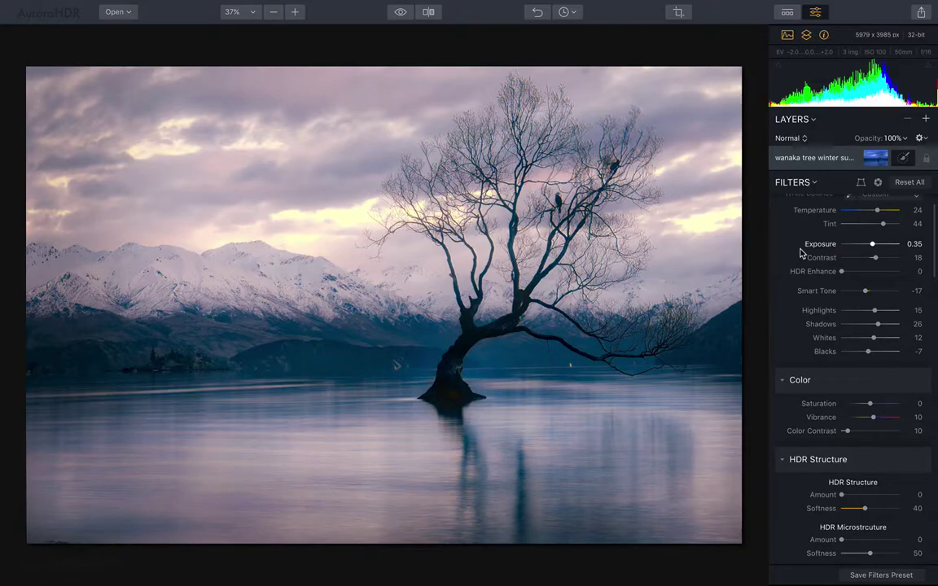
scroll(800, 253, up, 2)
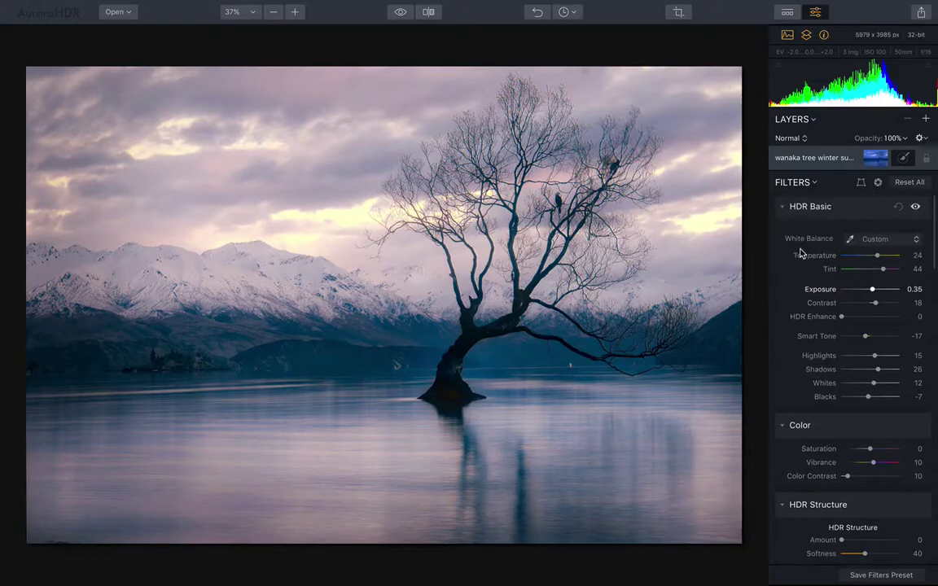
- Tilt the vertical perspective in Transform, cancel it, and bring up Lens Correction
click(860, 183)
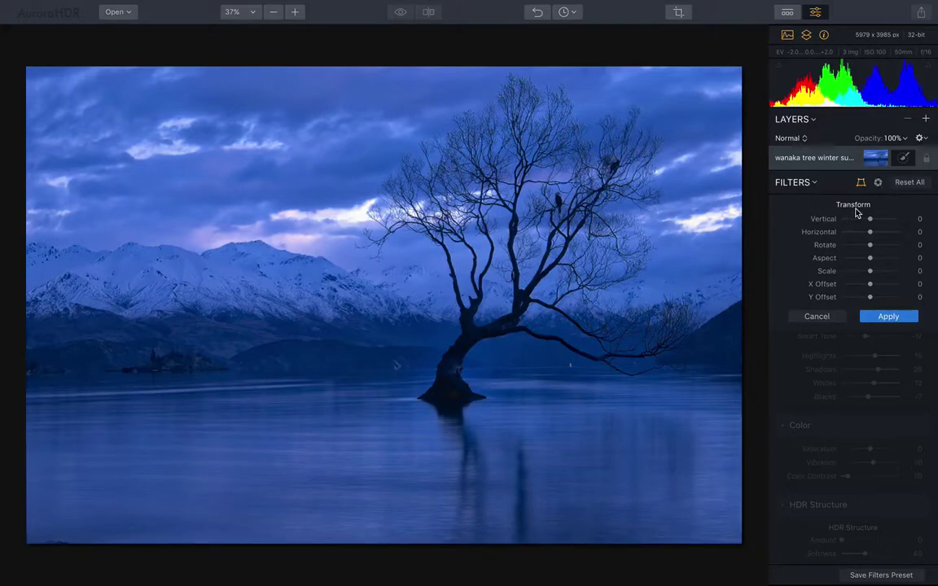
drag(869, 221, 867, 245)
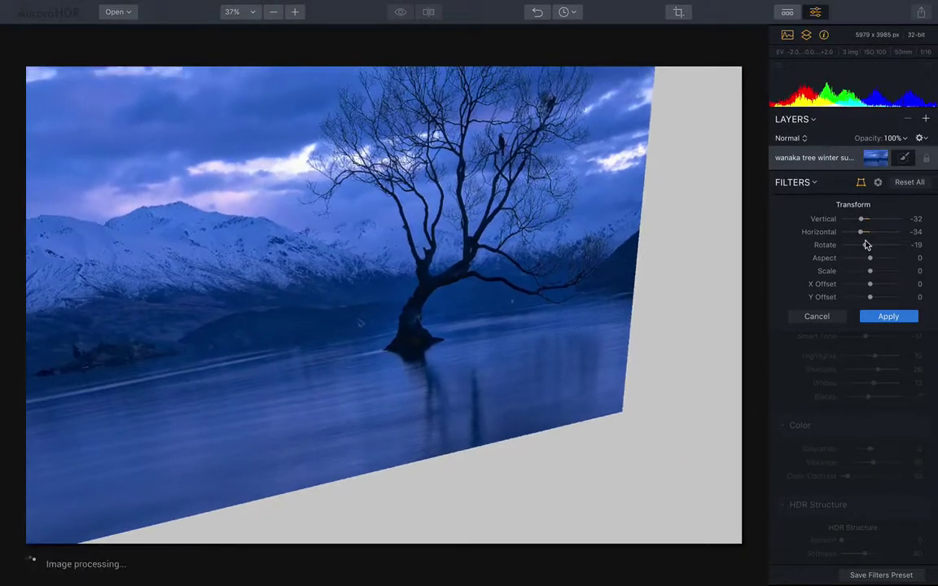
click(830, 317)
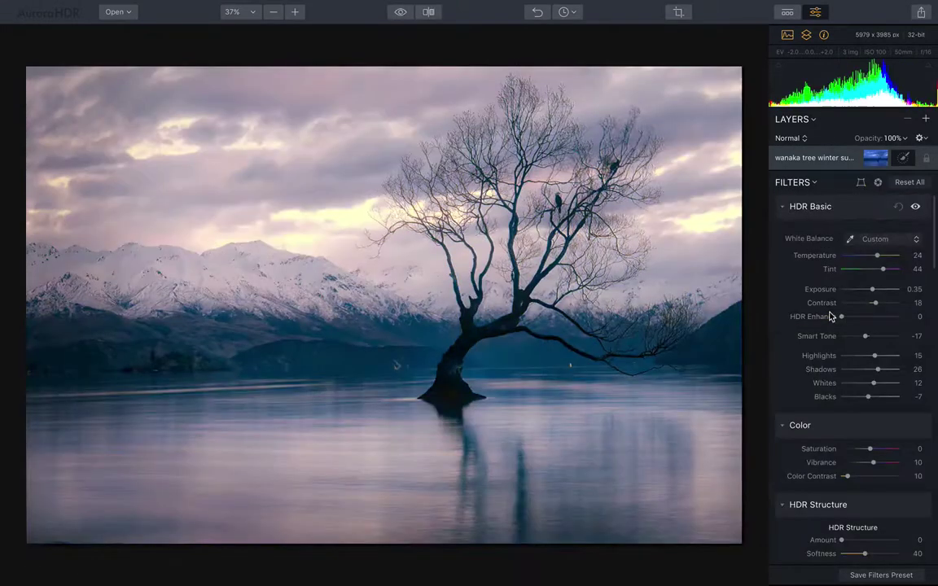
click(878, 182)
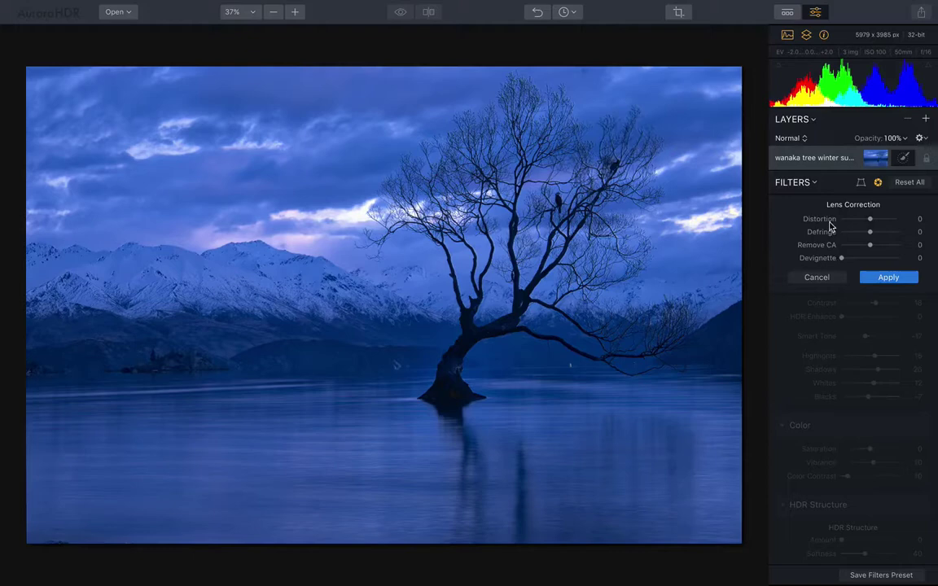
- Cancel Lens Correction without applying any corrections
click(817, 275)
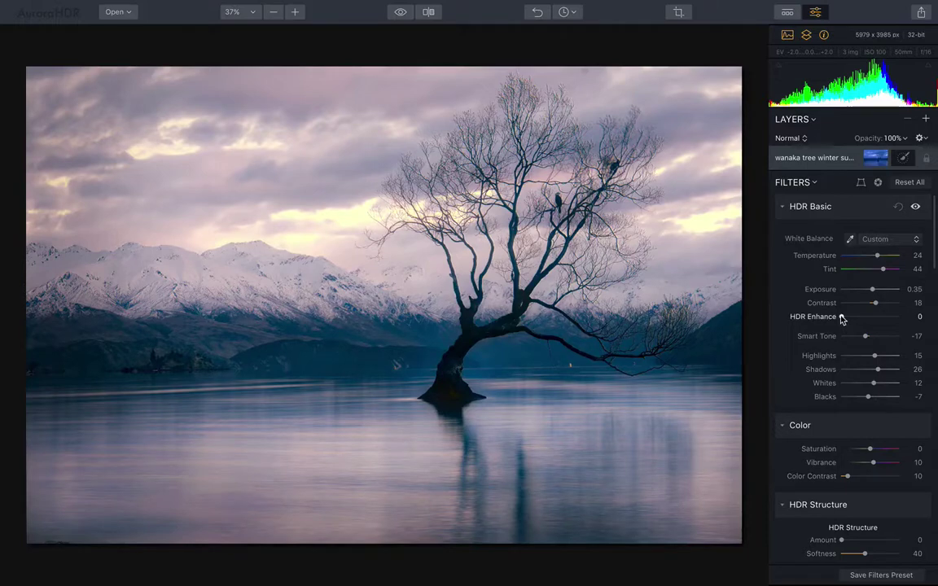
mouse_move(841, 319)
mouse_down()
mouse_move(907, 327)
mouse_move(831, 322)
mouse_up()
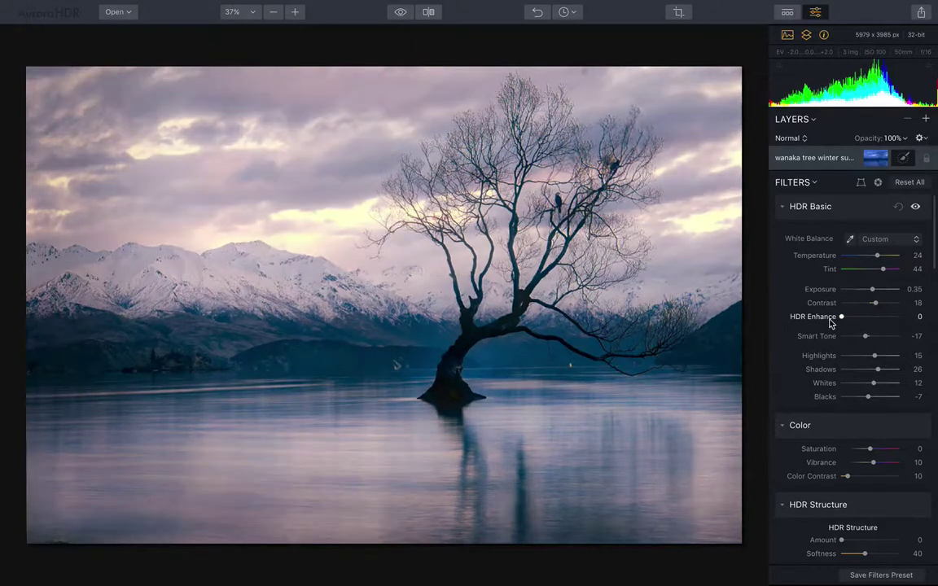
scroll(852, 328, down, 3)
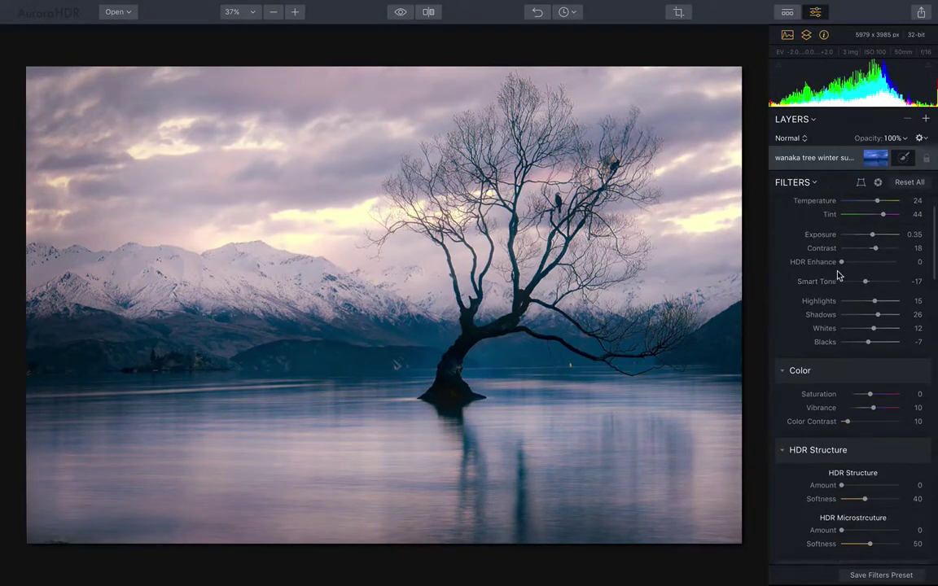
scroll(787, 246, down, 3)
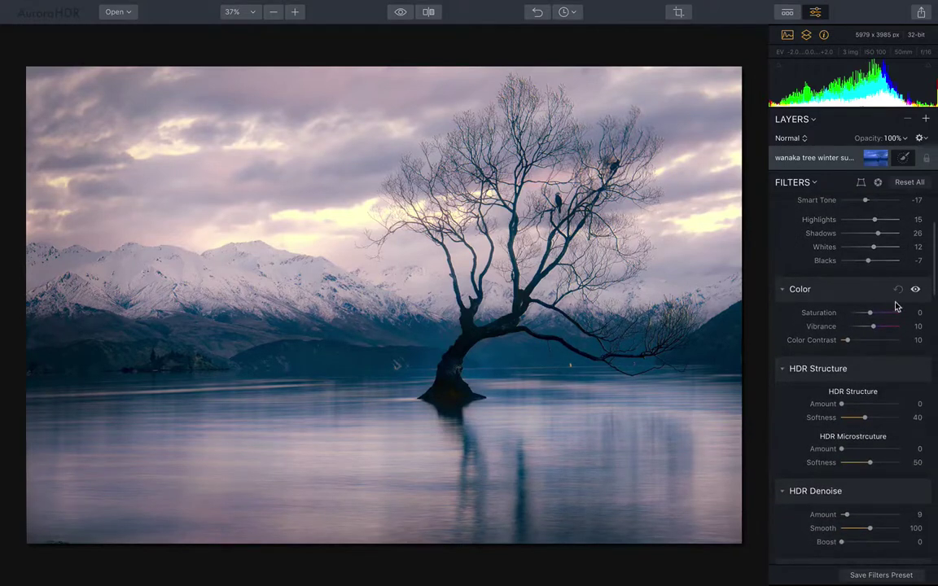
scroll(896, 313, up, 8)
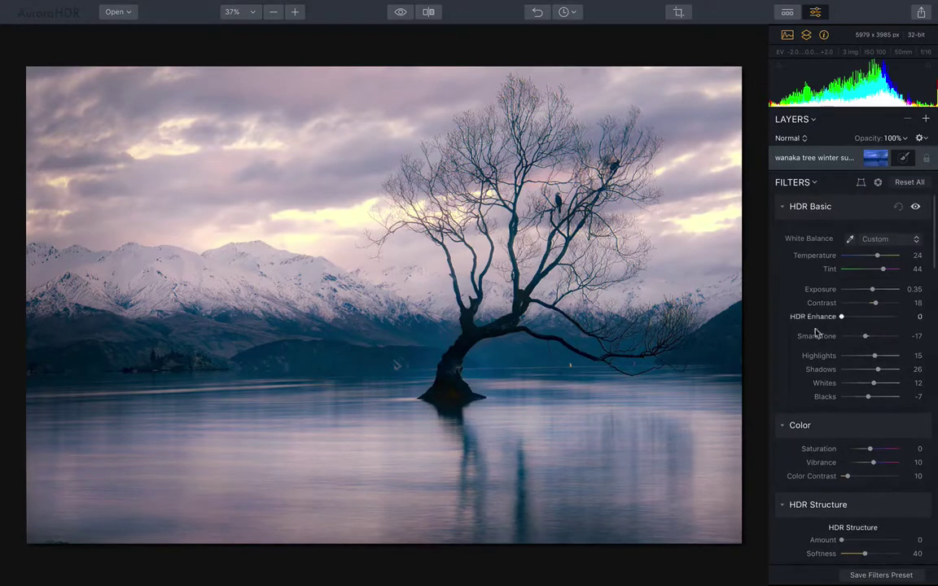
scroll(822, 390, down, 6)
scroll(822, 407, down, 4)
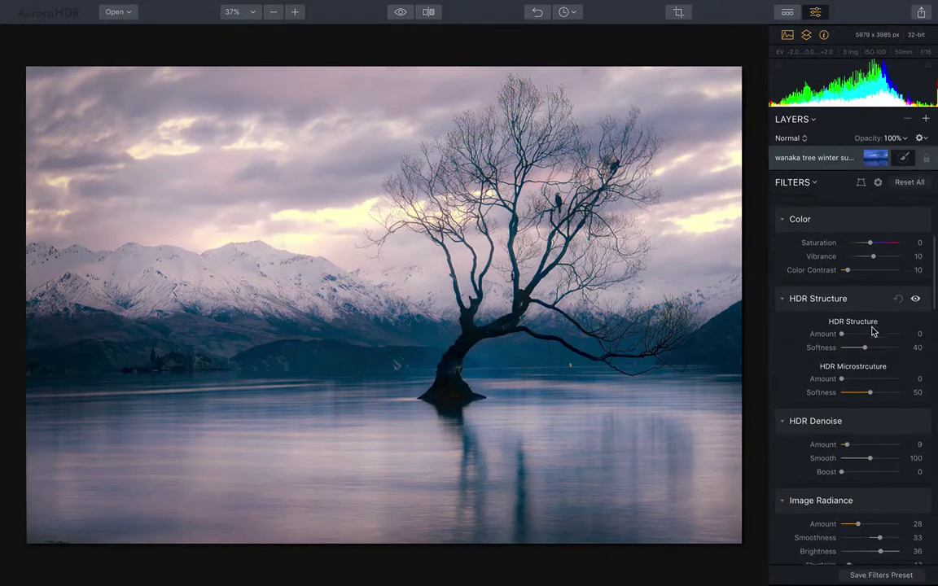
scroll(850, 327, down, 1)
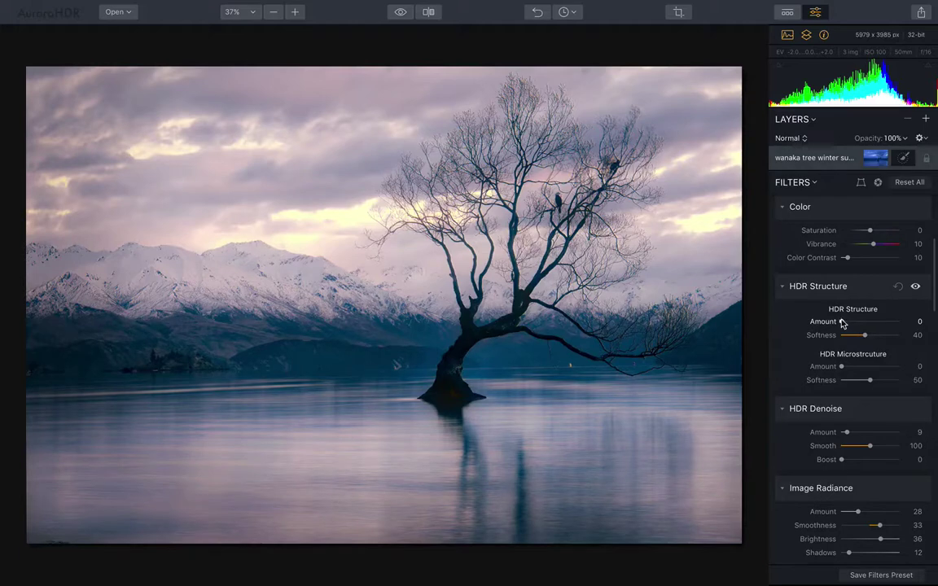
mouse_move(841, 322)
mouse_down()
mouse_move(898, 324)
mouse_move(838, 324)
mouse_up()
scroll(806, 325, down, 3)
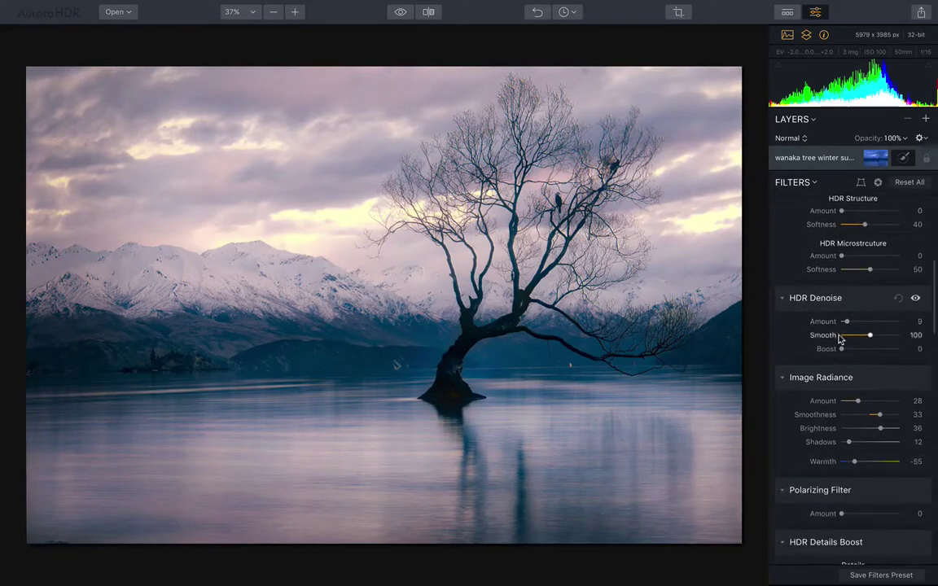
scroll(846, 362, down, 2)
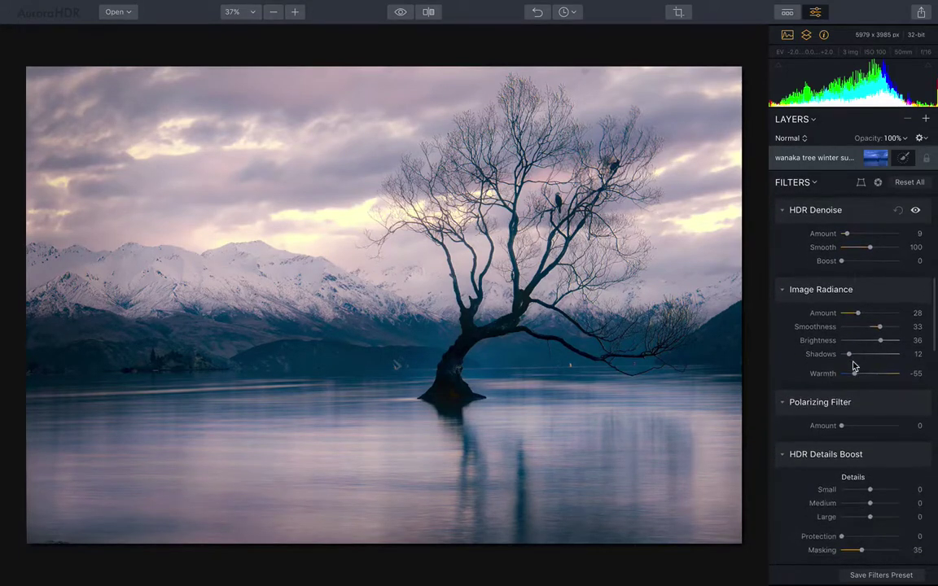
scroll(816, 342, down, 3)
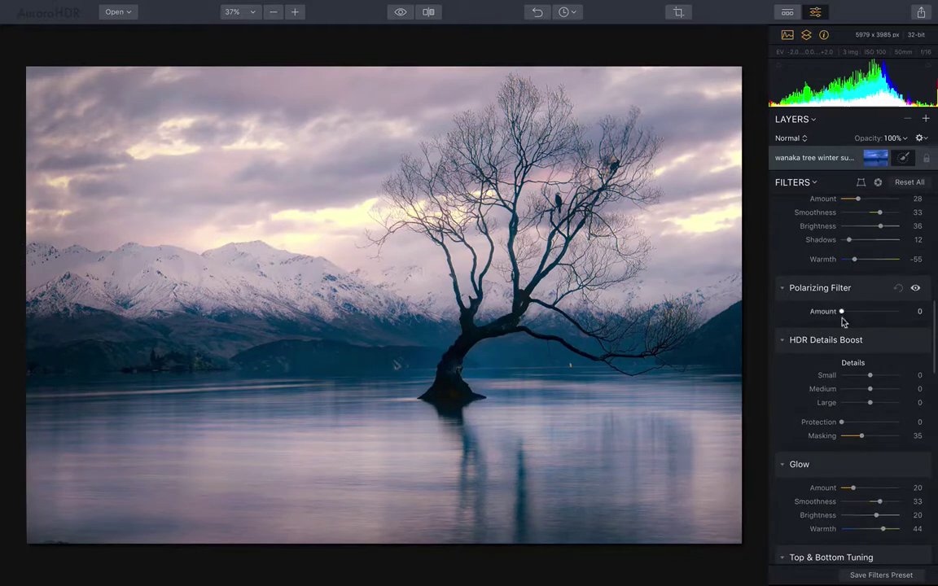
scroll(847, 441, down, 5)
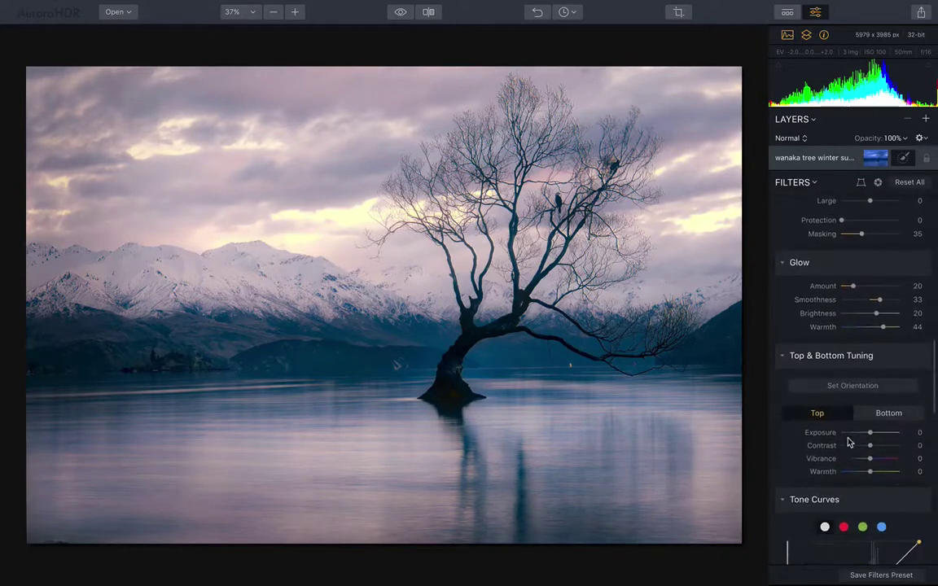
scroll(848, 394, down, 2)
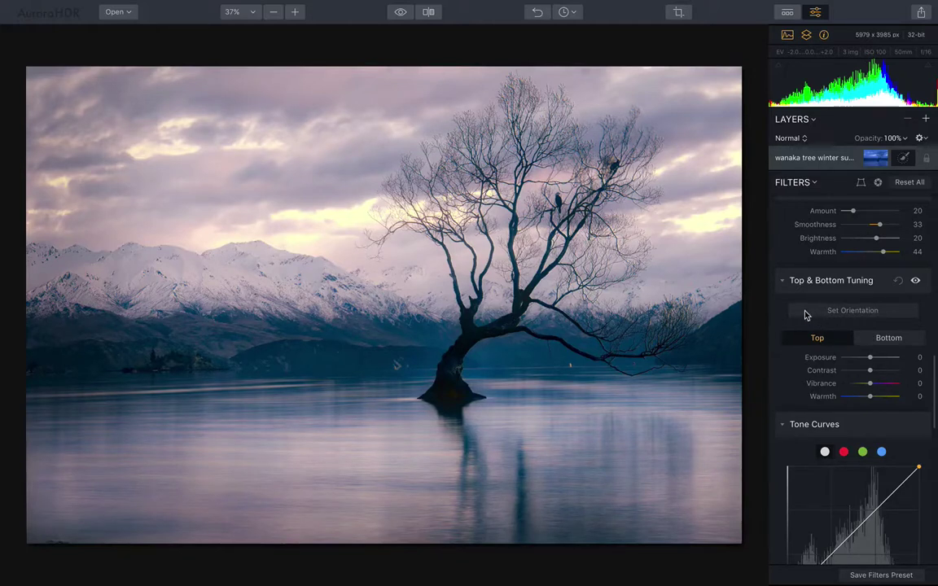
scroll(806, 316, down, 6)
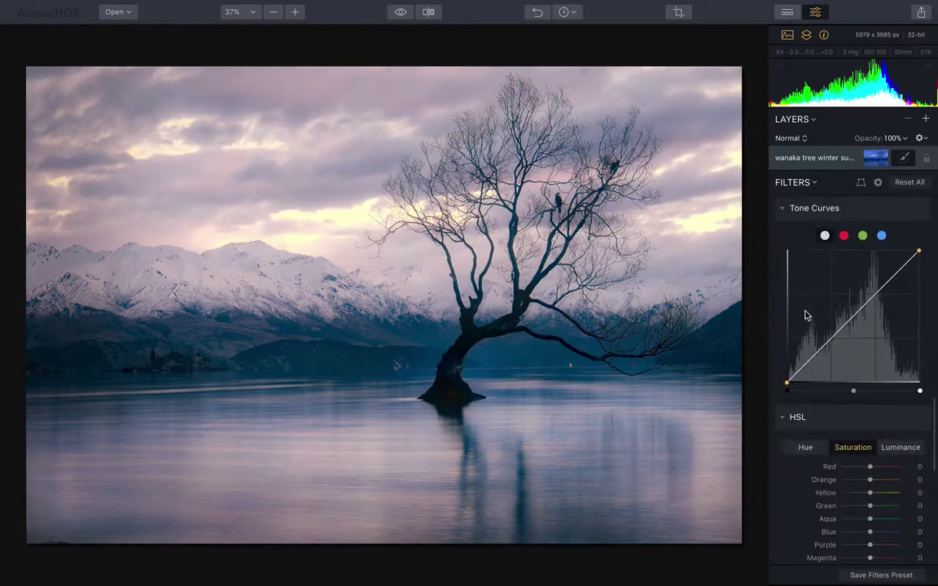
scroll(844, 331, down, 1)
scroll(822, 331, down, 1)
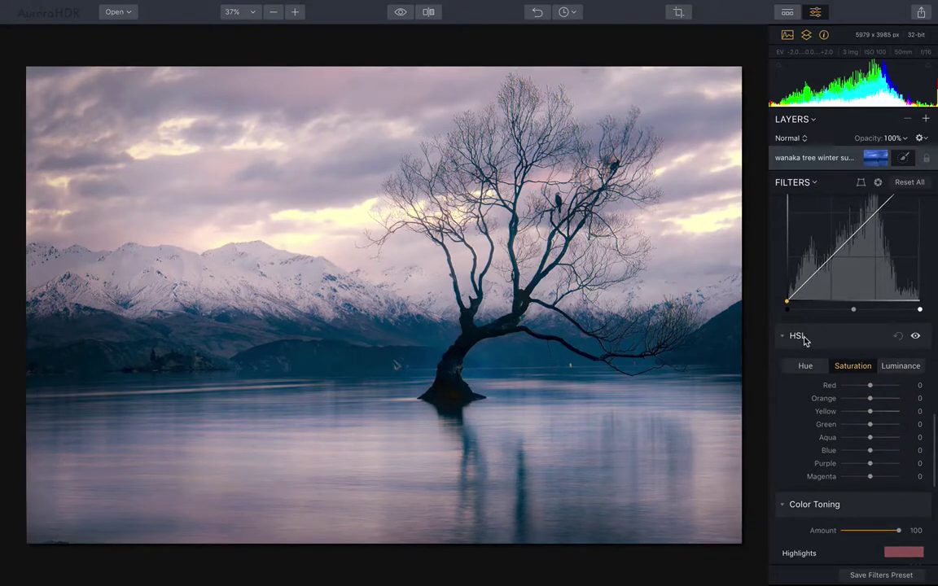
scroll(826, 336, down, 5)
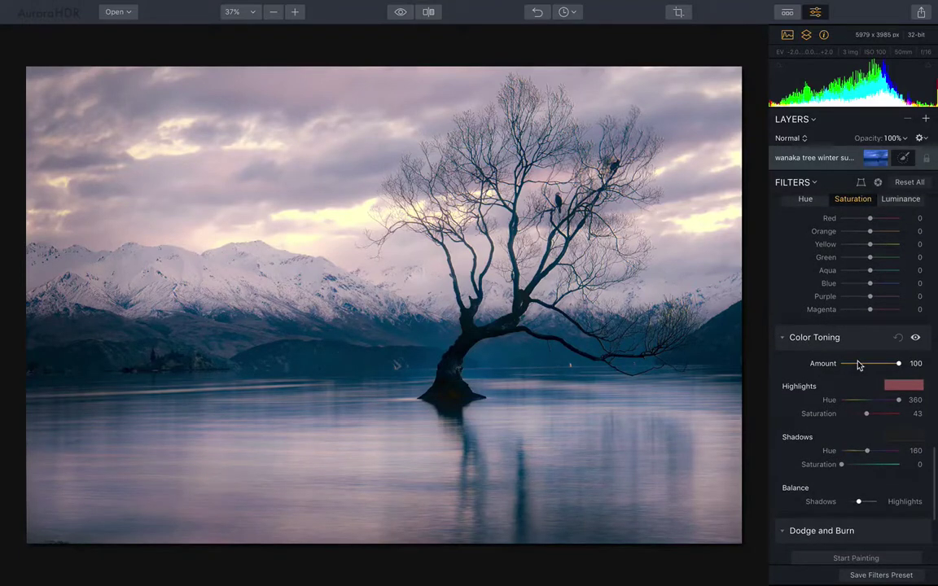
scroll(857, 365, down, 2)
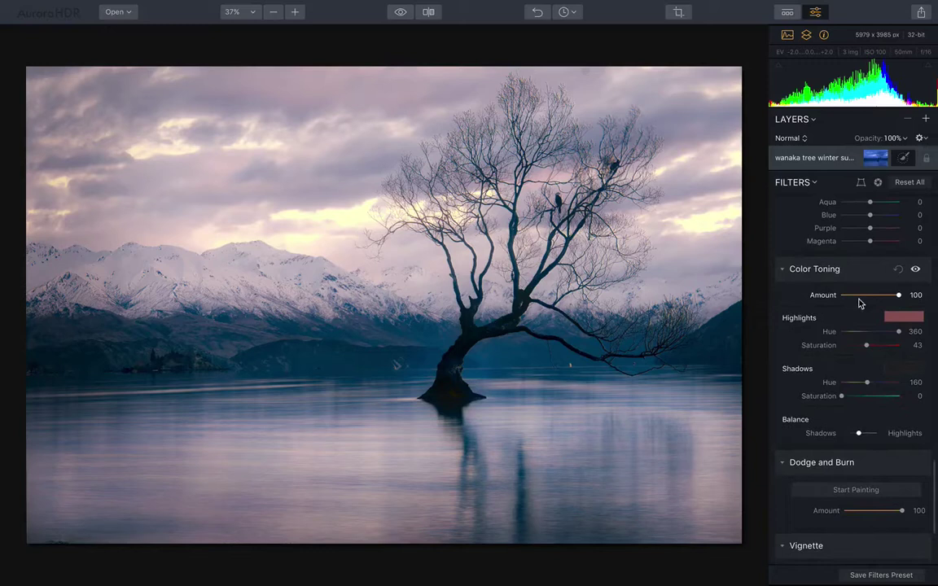
scroll(858, 301, down, 4)
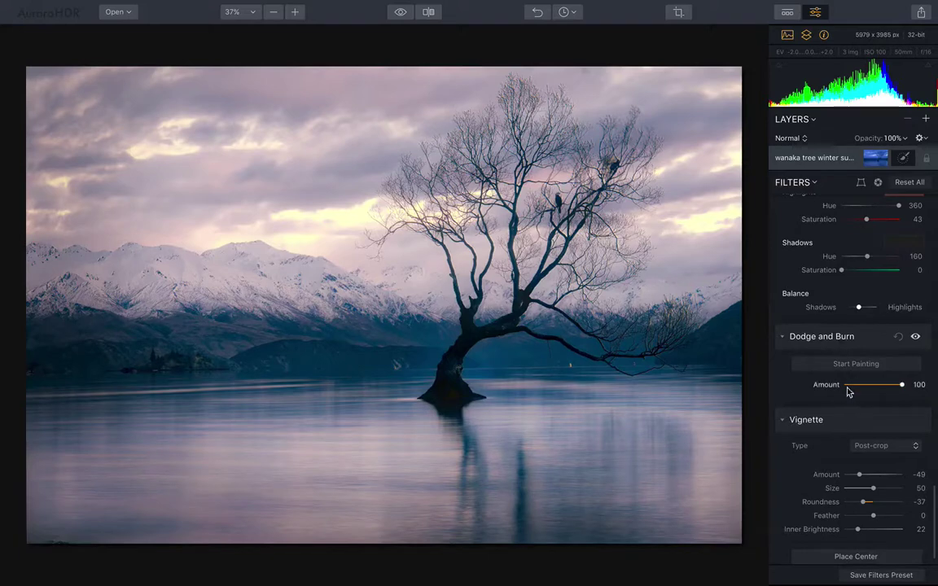
mouse_move(901, 385)
mouse_down()
mouse_move(845, 387)
mouse_move(915, 387)
mouse_up()
- Start Dodge and Burn painting with brush Strength 60 and Size 90
click(864, 368)
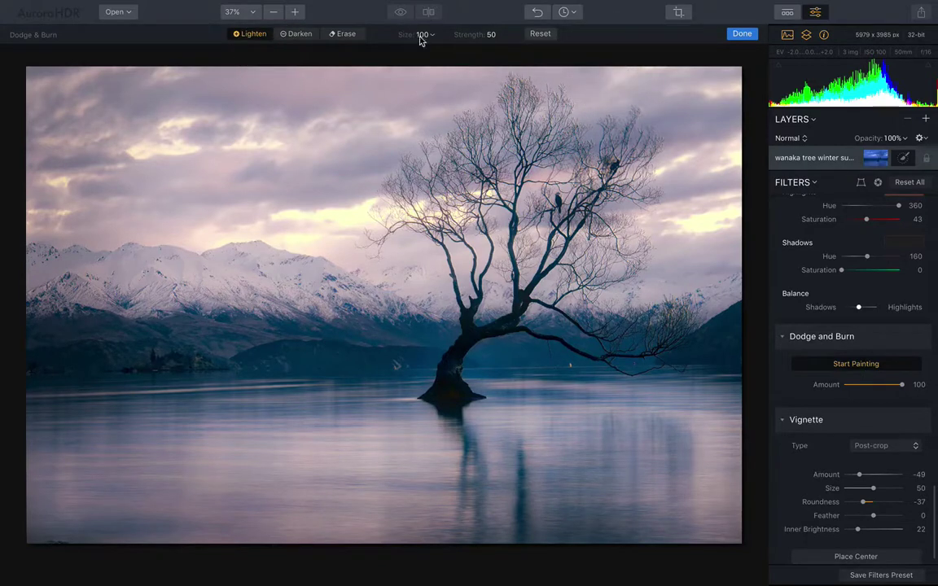
mouse_move(471, 34)
mouse_down()
mouse_move(456, 34)
mouse_move(485, 36)
mouse_up()
drag(408, 34, 400, 33)
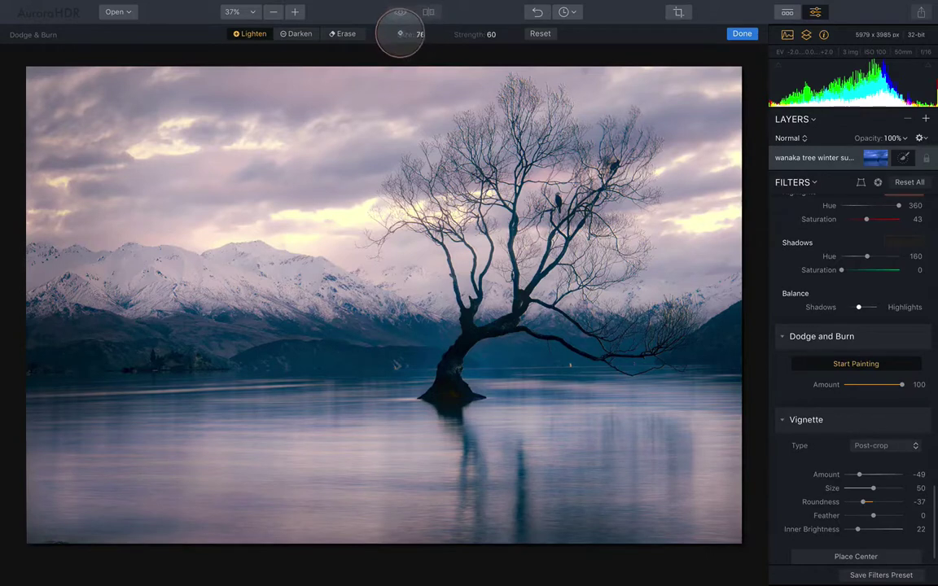
key(bracketright)
key(bracketright)
key(bracketright)
key(bracketright)
key(bracketleft)
key(bracketleft)
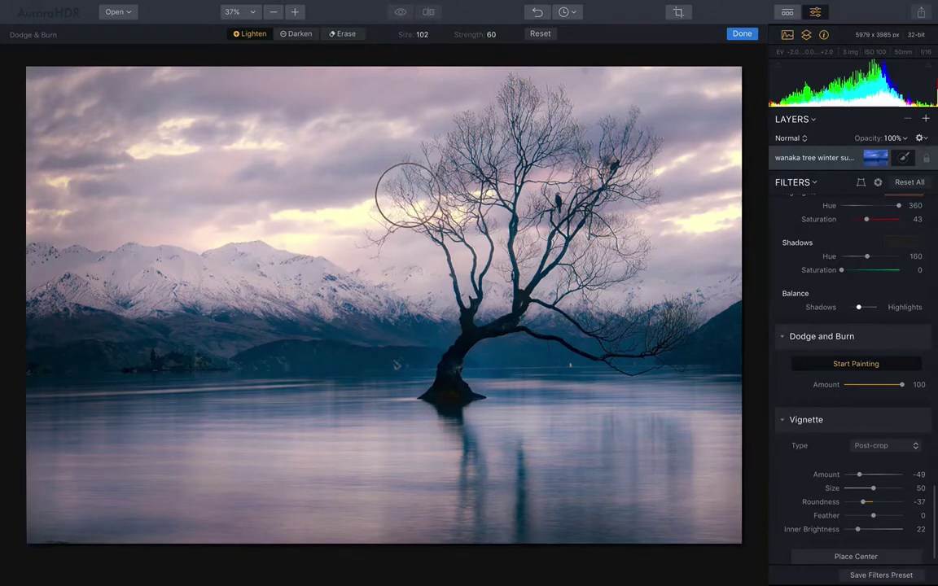
- Set the brush to Lighten, paint over the left mountains, and finish painting
click(298, 36)
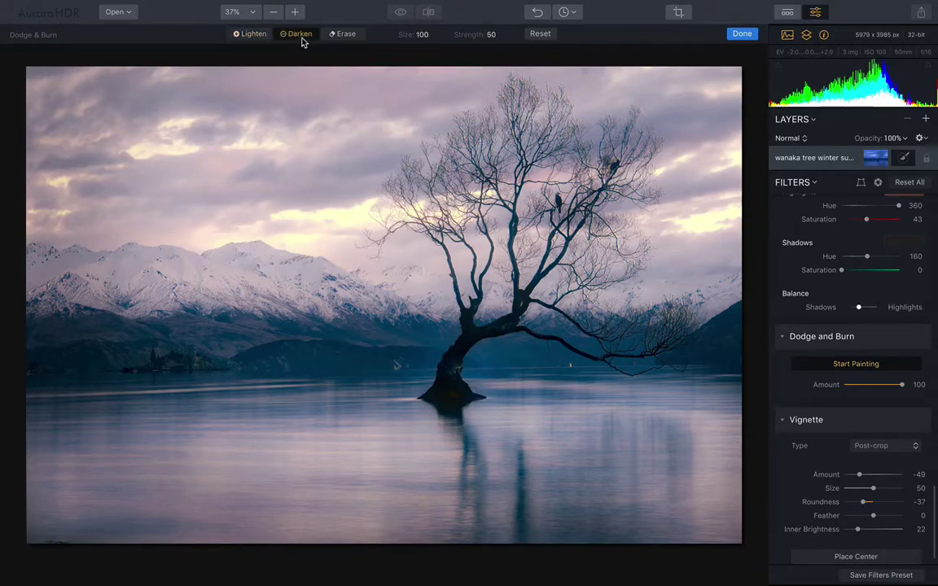
click(333, 36)
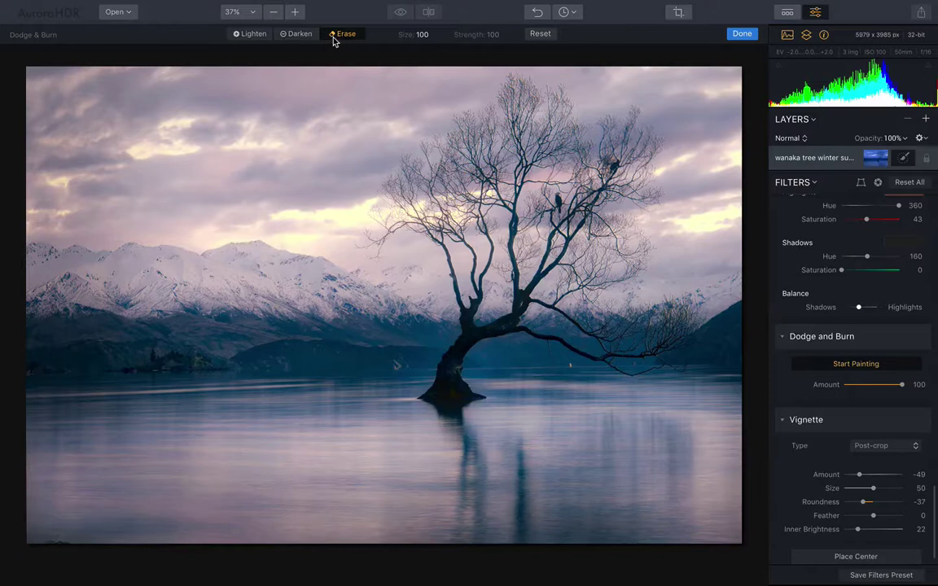
click(253, 36)
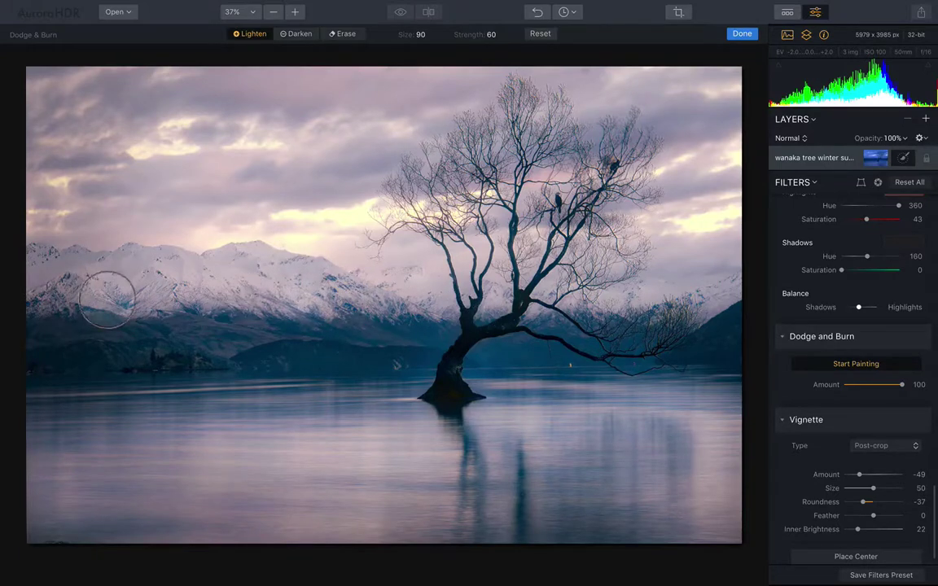
drag(106, 298, 37, 297)
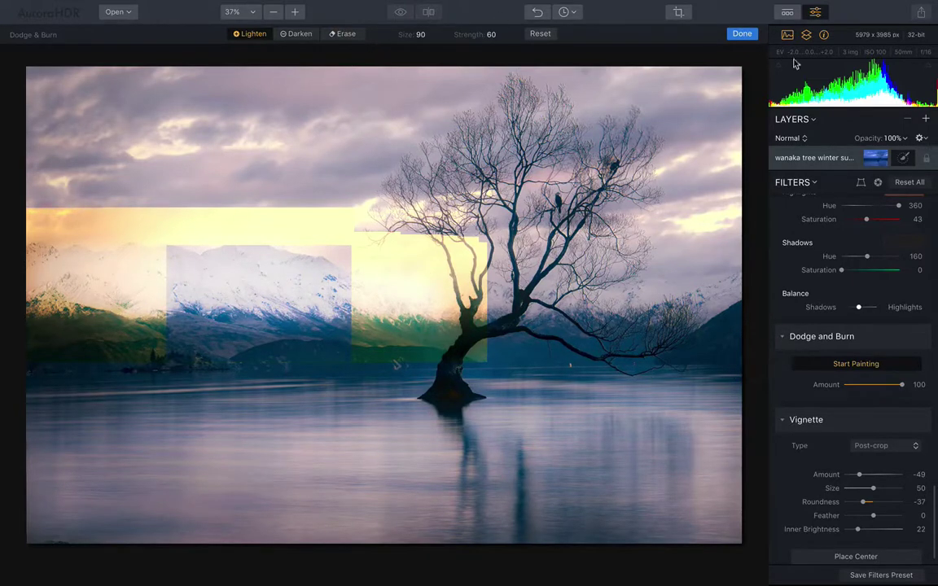
click(741, 34)
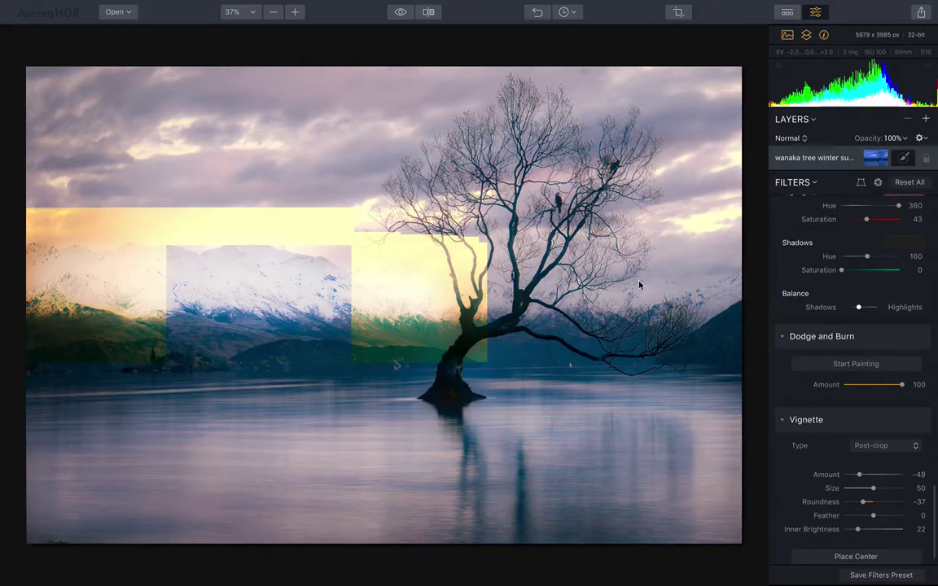
- Hide the Dodge and Burn filter to compare the photo, then re-enable it
scroll(868, 287, down, 1)
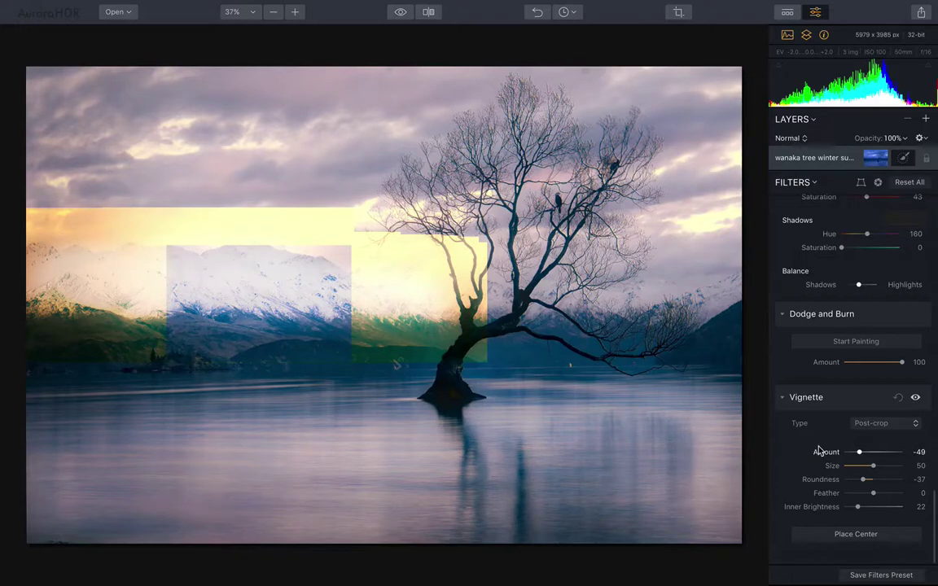
scroll(840, 405, up, 8)
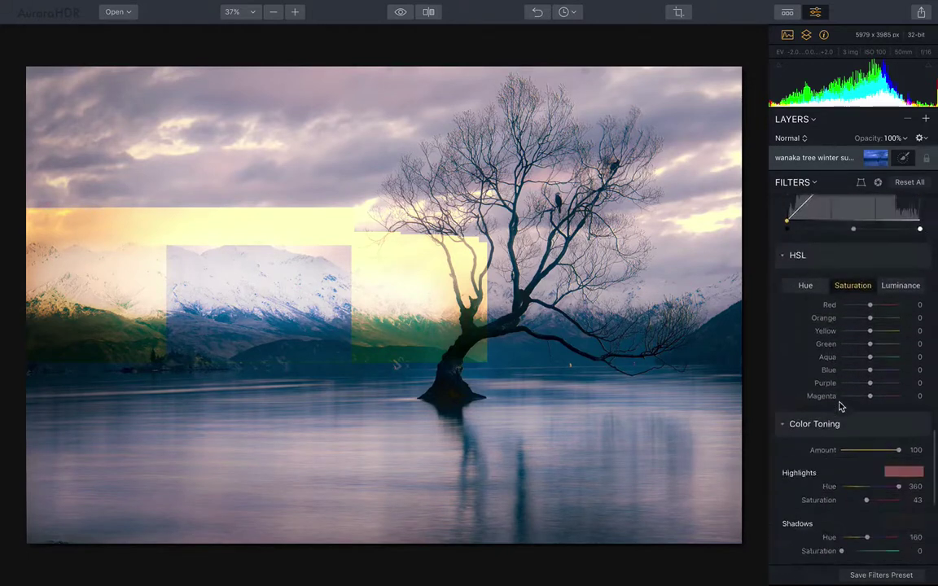
scroll(840, 405, down, 7)
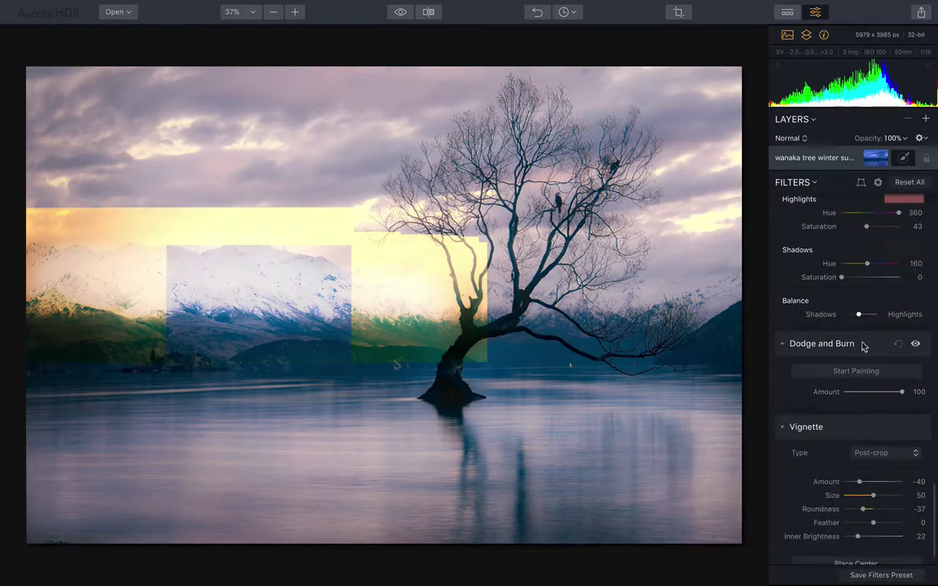
click(915, 343)
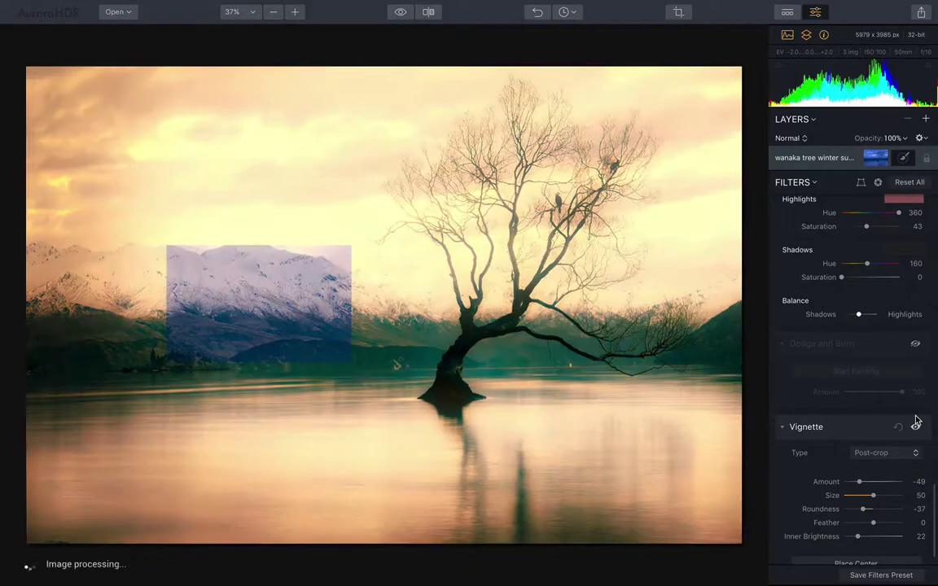
click(914, 343)
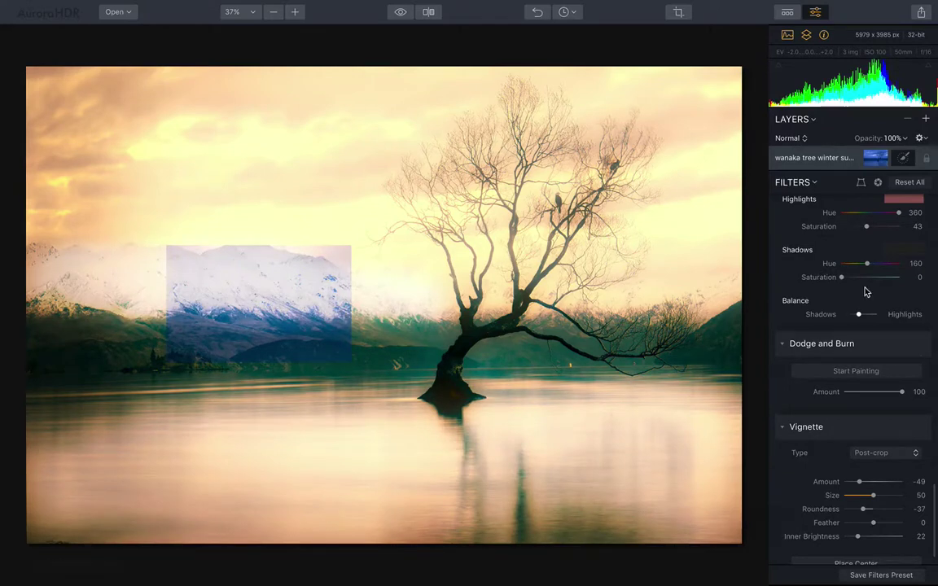
scroll(865, 293, up, 10)
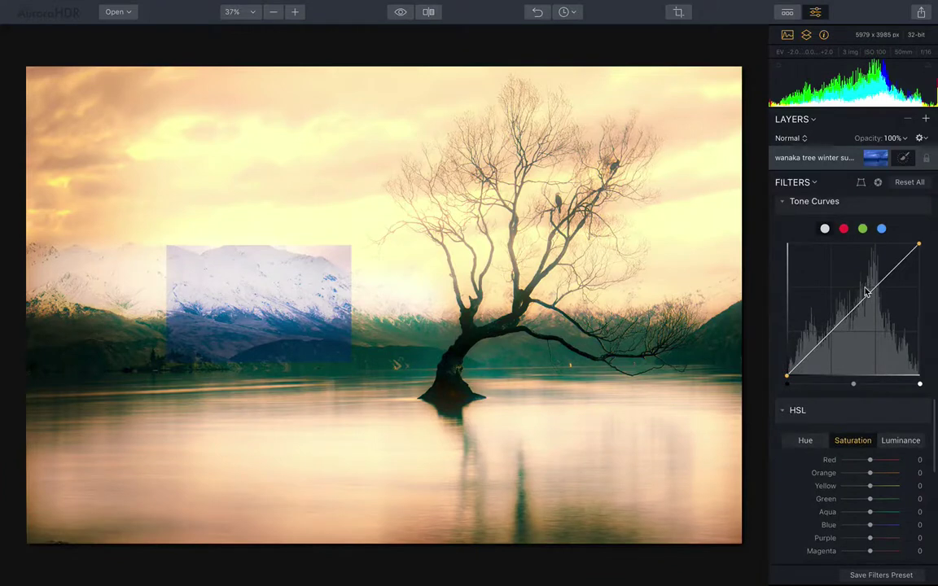